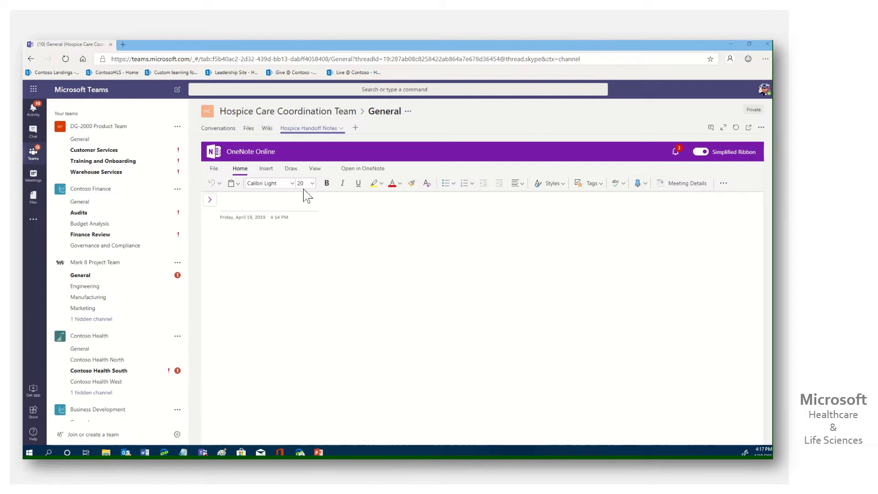
# - On the blank page, switch to the Insert tab and review the Picture insertion choices without inserting anything
pyautogui.click(263, 169)
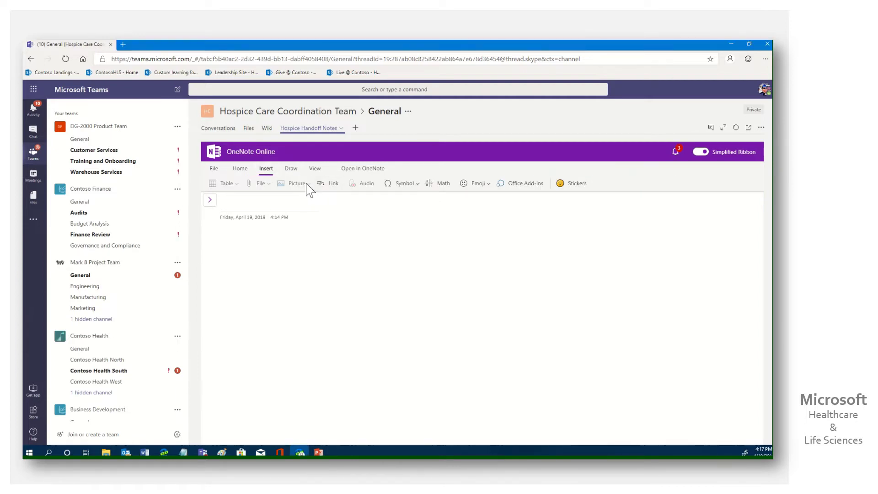
pyautogui.click(273, 242)
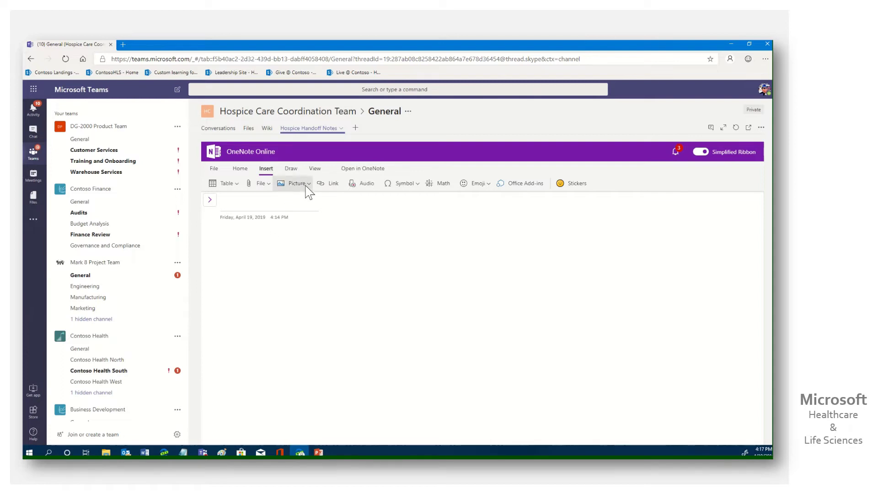
pyautogui.click(306, 185)
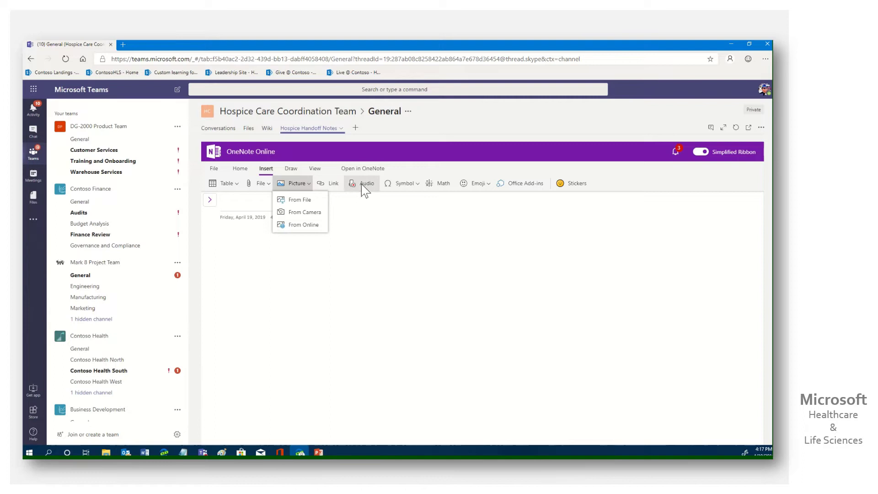
pyautogui.click(394, 300)
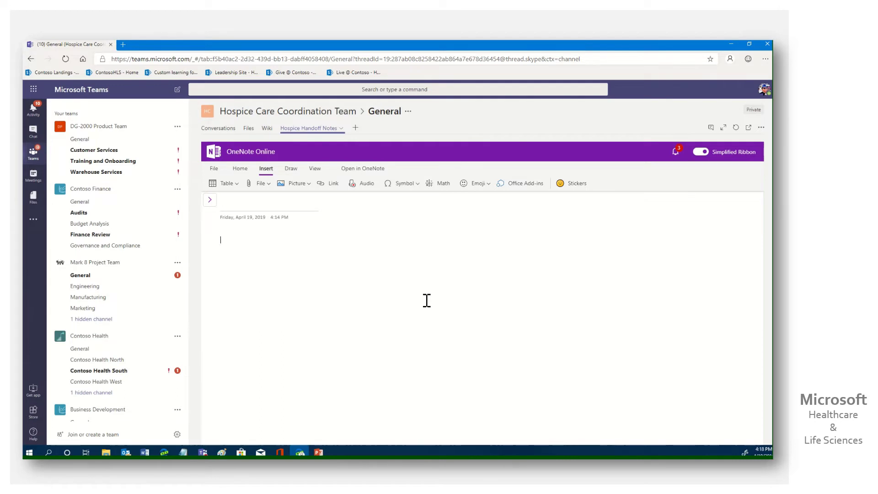
# - Open Patient X's Untitled Page and title it '5pm Handoff 4-19-2019'
pyautogui.click(209, 201)
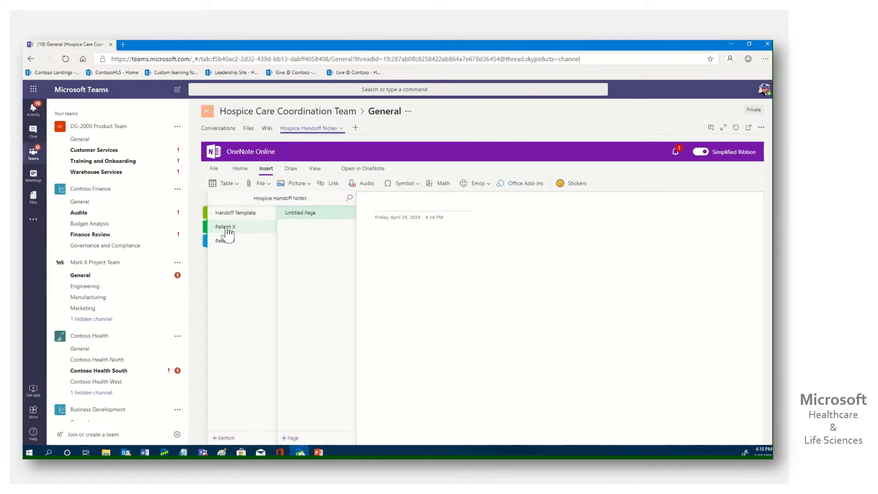
pyautogui.click(396, 217)
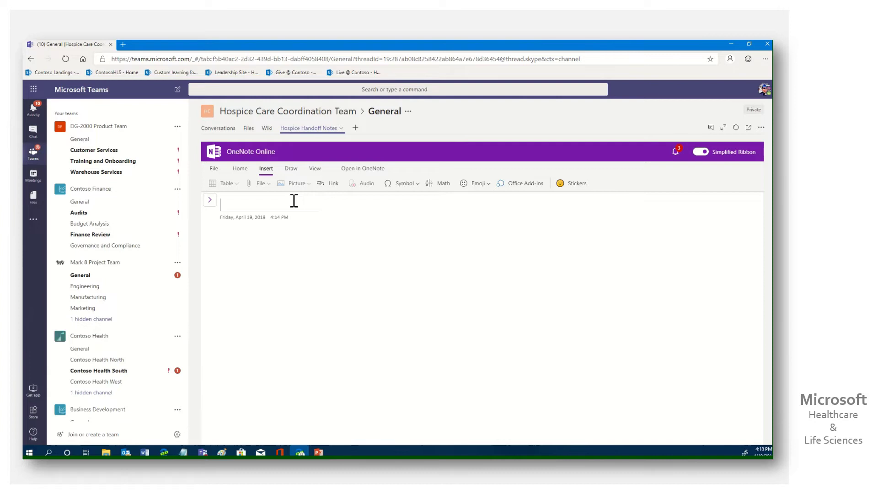
pyautogui.write('5pm Handoff 4-19')
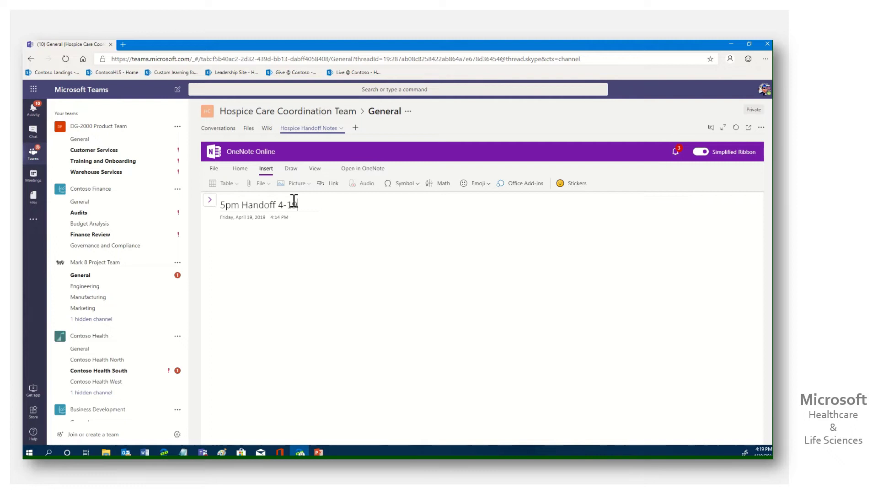
pyautogui.write('-2019')
pyautogui.click(223, 237)
# - Copy the template block from Handoff Template > Template, then go back to the Patient X section
pyautogui.click(210, 200)
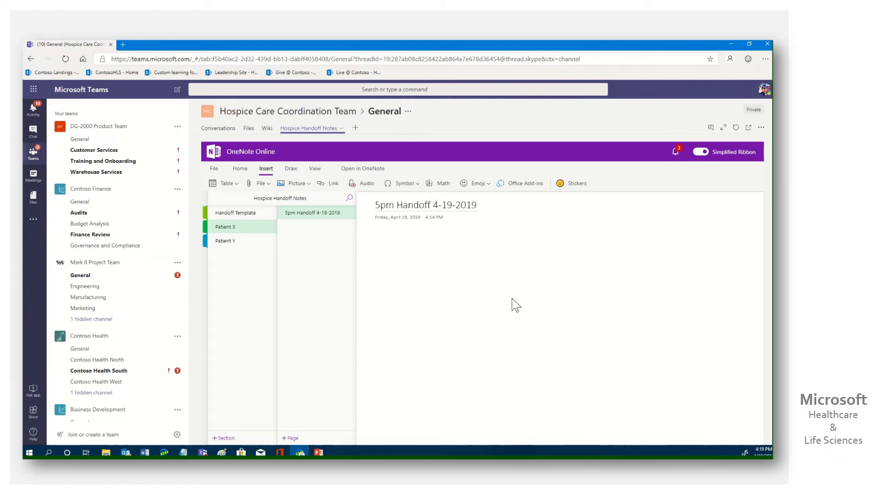
pyautogui.click(248, 218)
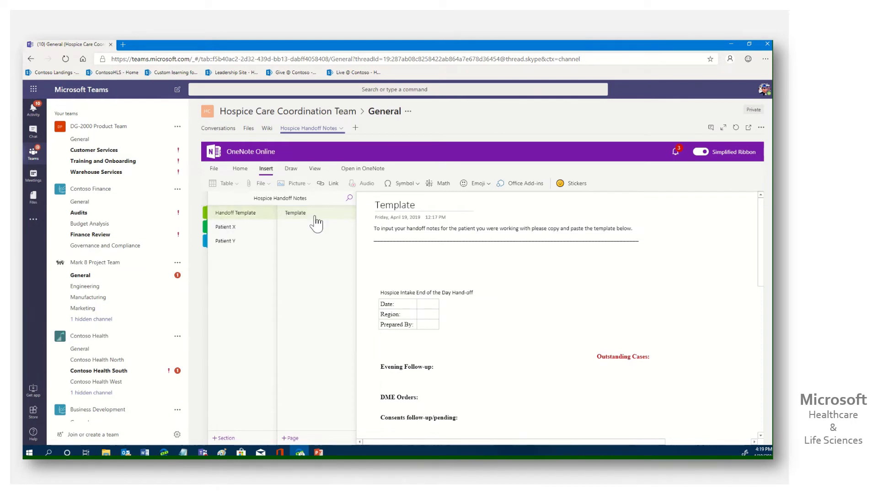
pyautogui.click(296, 221)
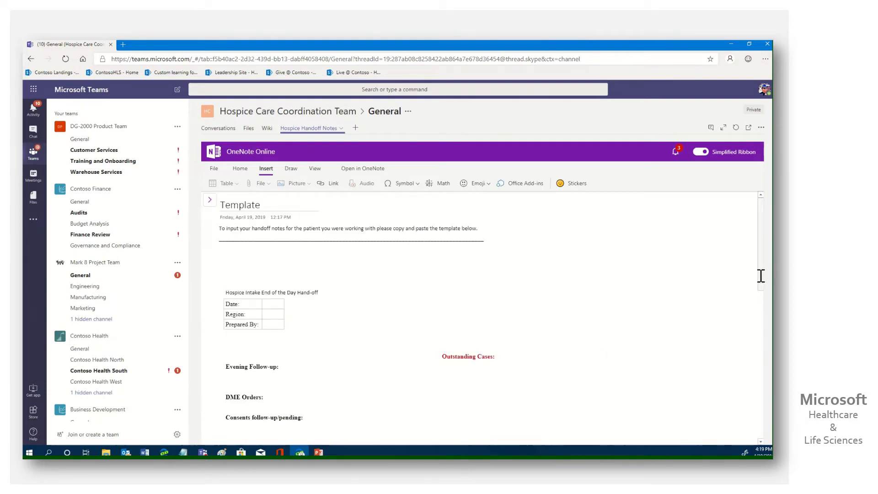
pyautogui.moveTo(762, 296); pyautogui.dragTo(748, 256)
pyautogui.click(362, 285)
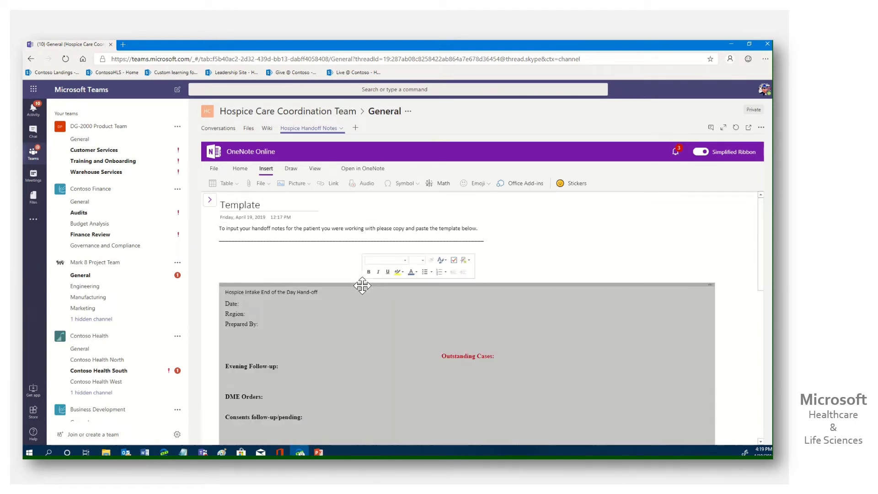
pyautogui.rightClick(362, 285)
pyautogui.click(208, 212)
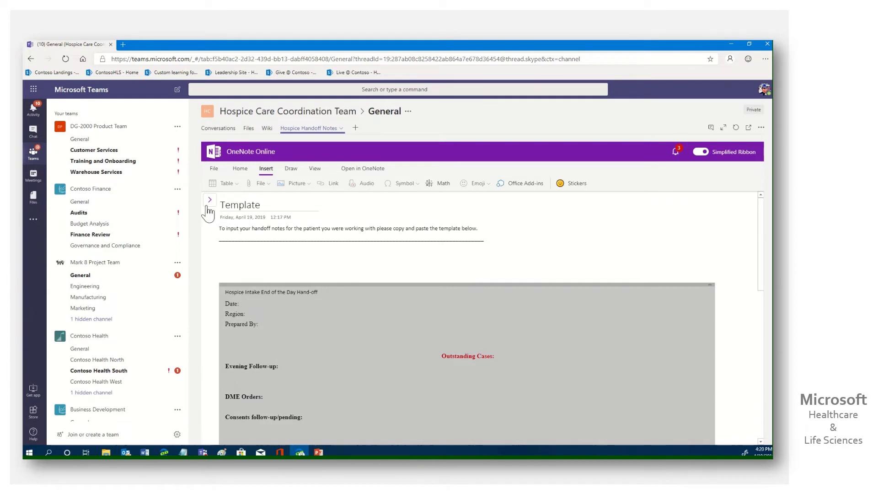
pyautogui.click(210, 200)
pyautogui.click(246, 227)
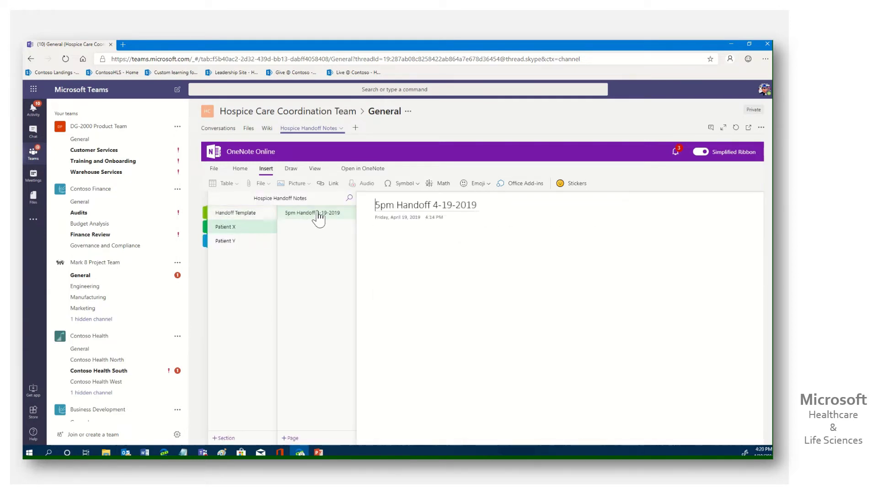
pyautogui.click(394, 286)
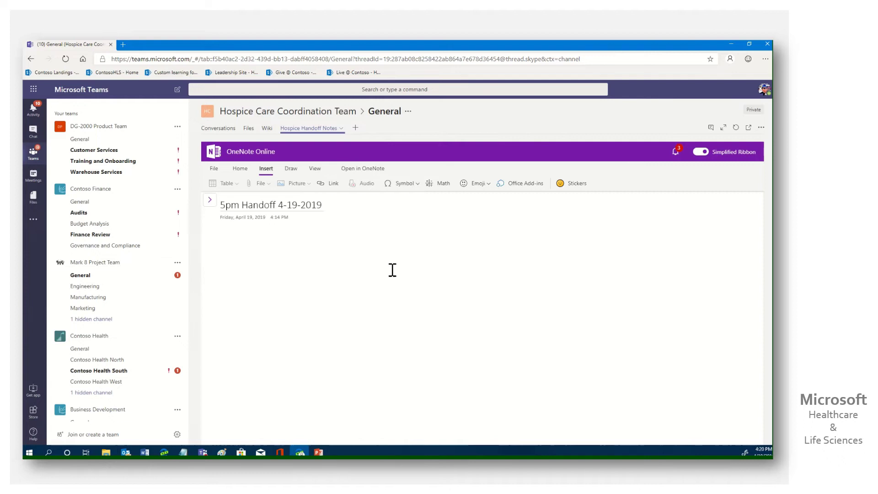
pyautogui.click(236, 252)
pyautogui.rightClick(236, 253)
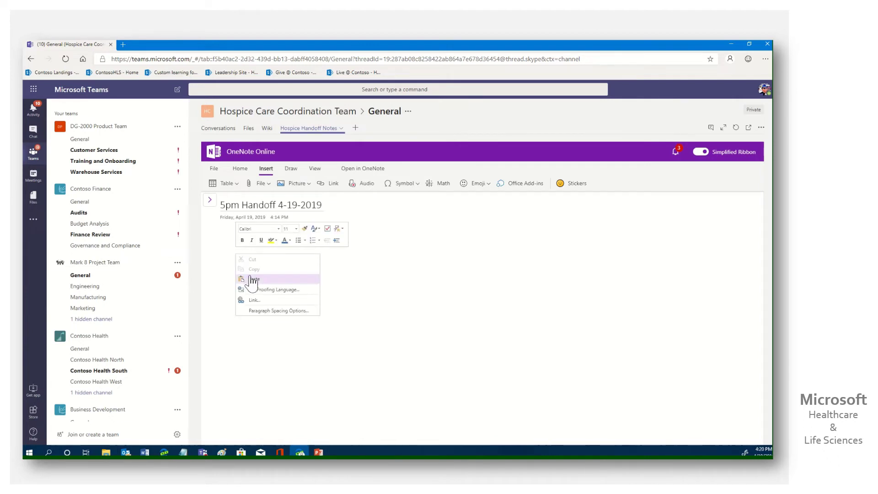
pyautogui.click(221, 242)
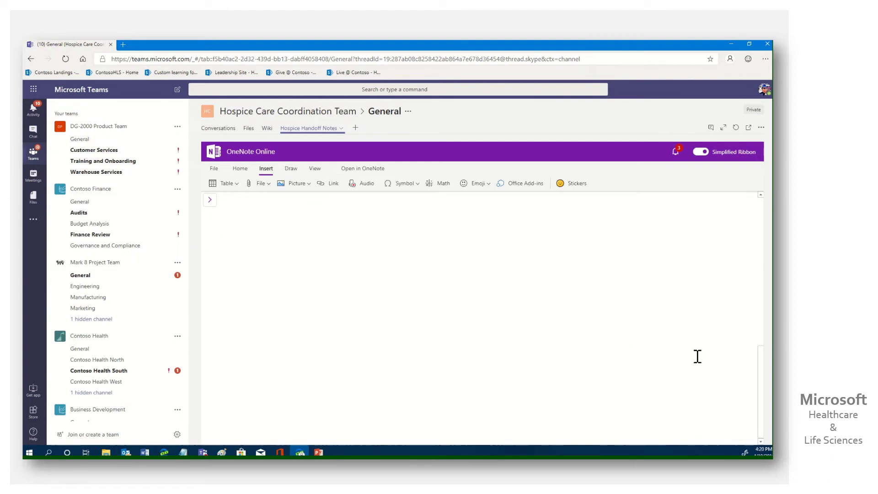
pyautogui.scroll(3, 758, 287)
pyautogui.scroll(5, 757, 287)
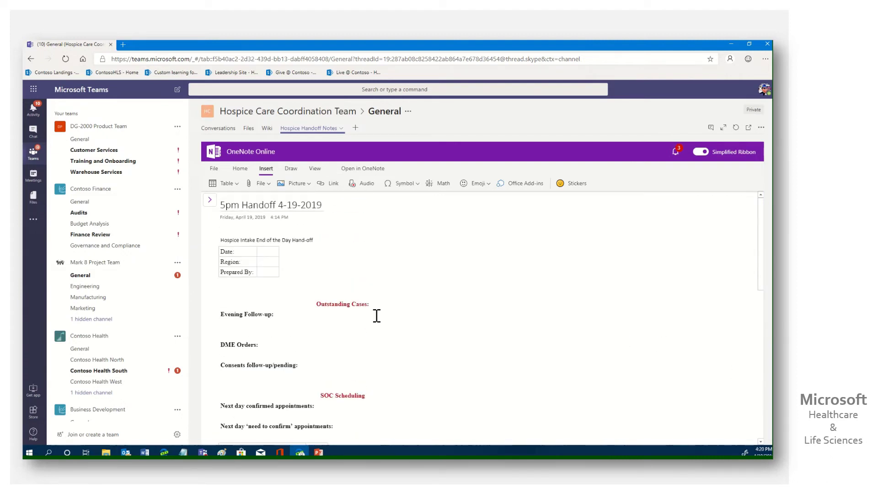
pyautogui.click(209, 199)
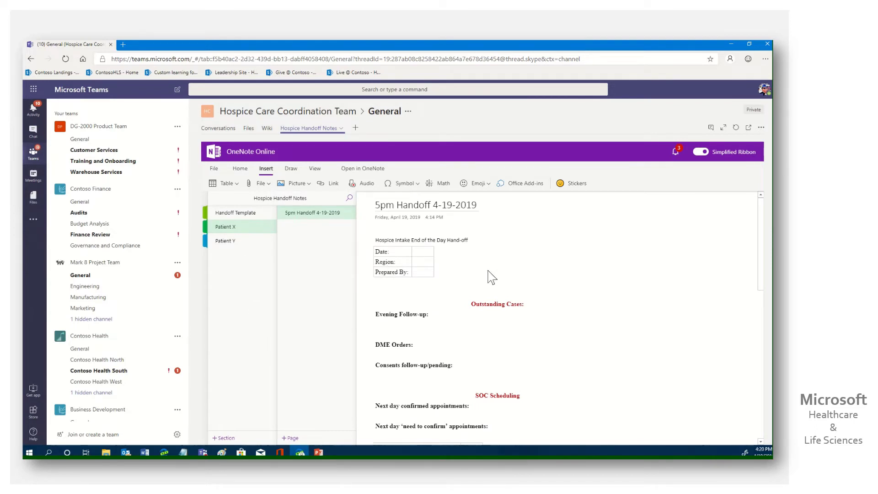
# - Copy the Template page from Handoff Template and paste it into the Patient X section
pyautogui.click(252, 215)
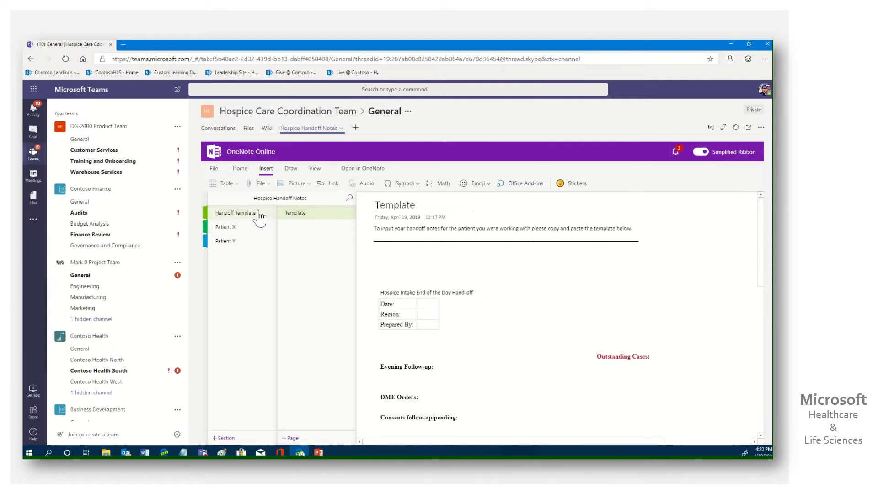
pyautogui.rightClick(314, 216)
pyautogui.click(332, 221)
pyautogui.click(235, 231)
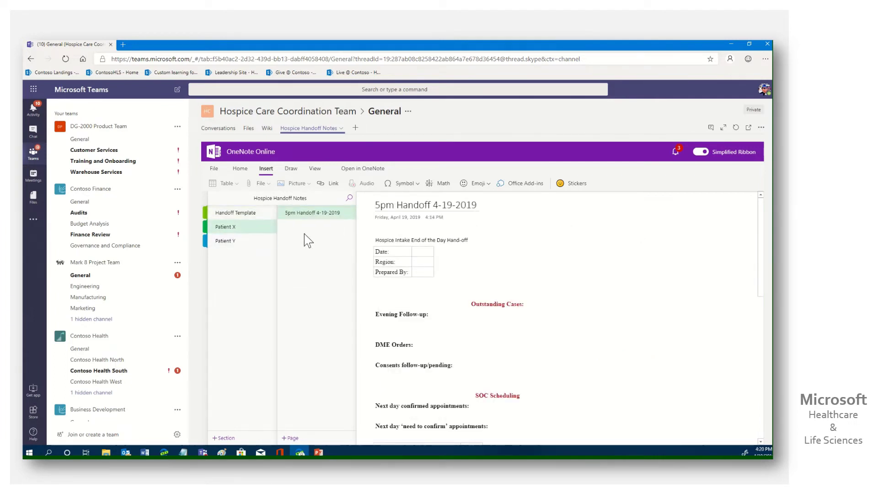
pyautogui.rightClick(304, 235)
pyautogui.click(322, 250)
# - Rename the pasted Template page to '9pm Handoff 4-19-2019'
pyautogui.click(297, 235)
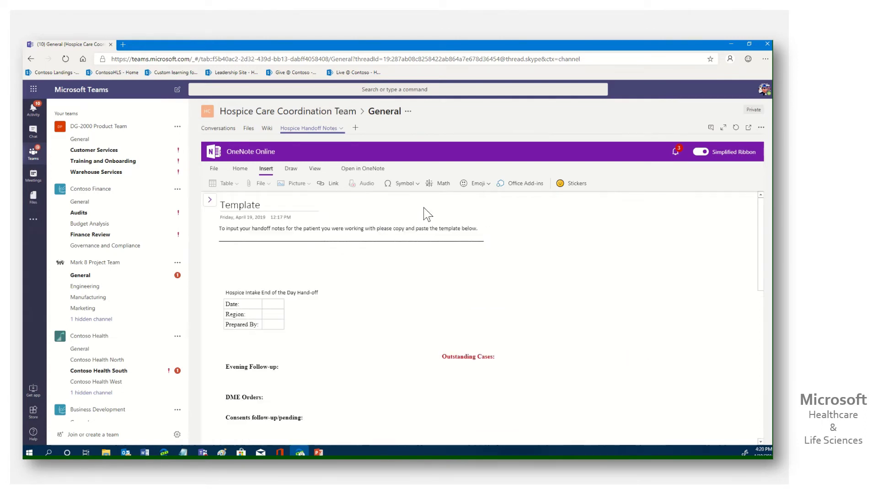
pyautogui.moveTo(258, 205); pyautogui.dragTo(200, 207)
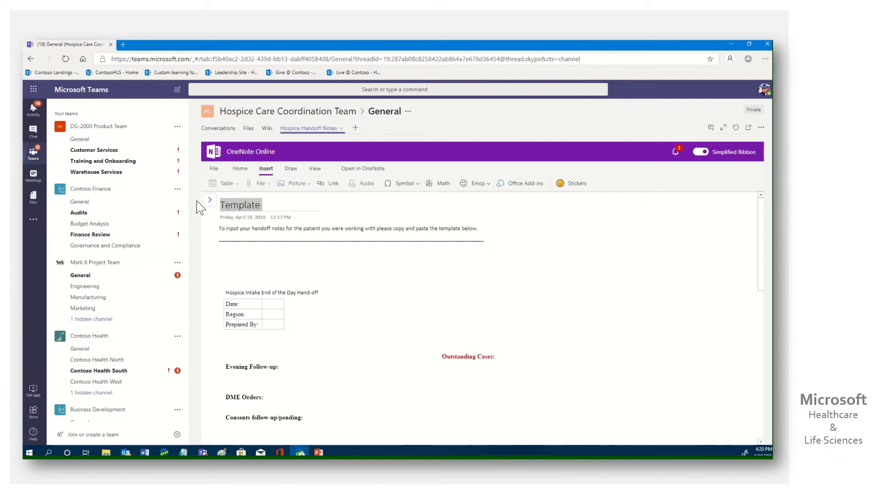
pyautogui.write('9pm ')
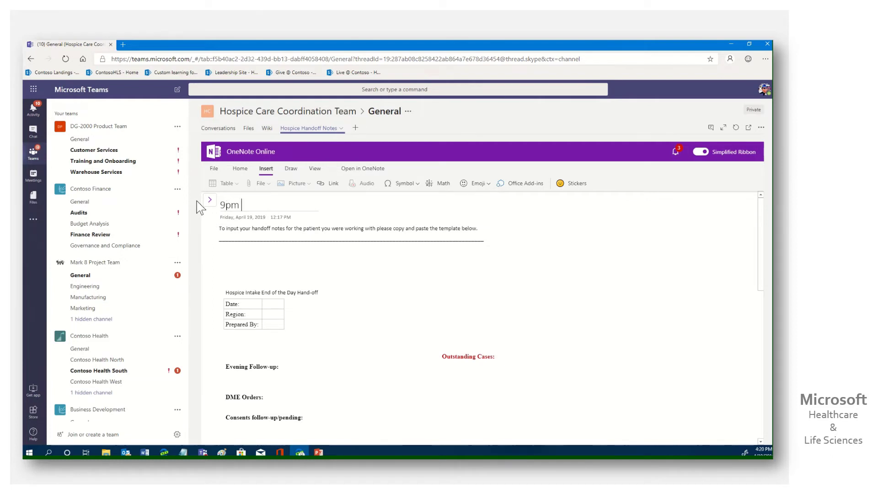
pyautogui.write('Handoff 4-19-2019')
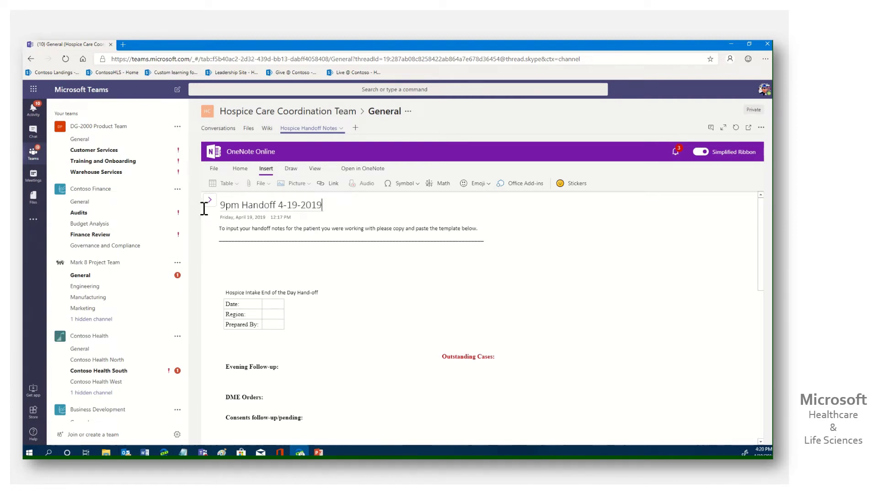
pyautogui.click(209, 200)
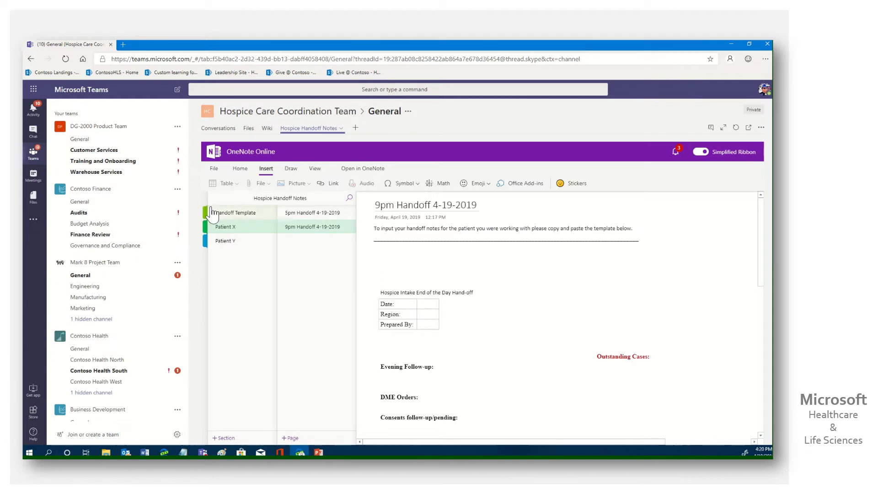
# - Paste another Template page copy into Patient X and open it with the navigation pane hidden
pyautogui.click(252, 214)
pyautogui.rightClick(311, 220)
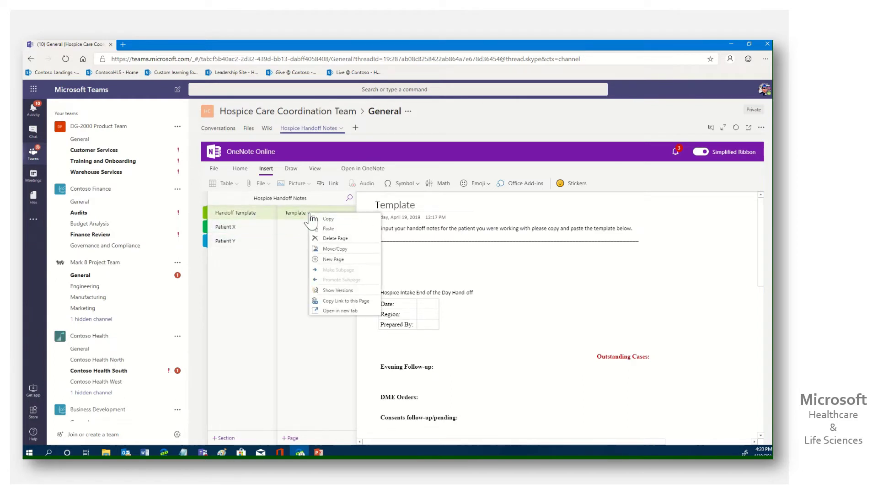
pyautogui.click(225, 227)
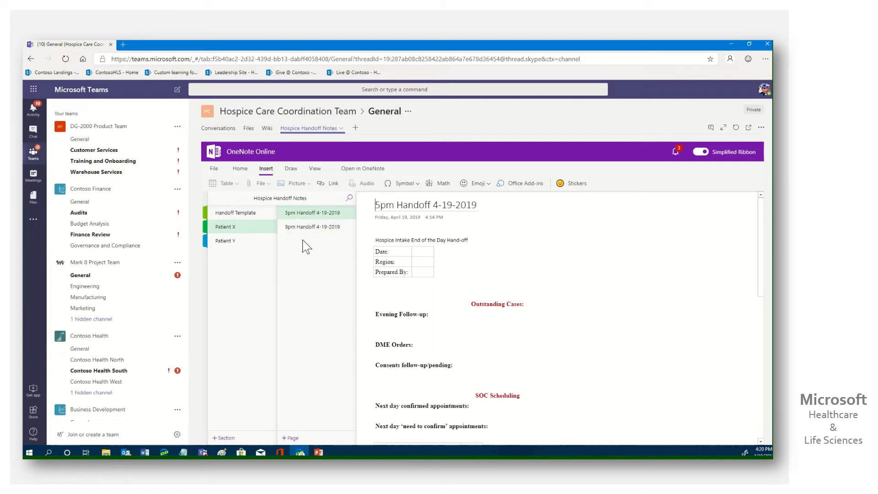
pyautogui.rightClick(296, 245)
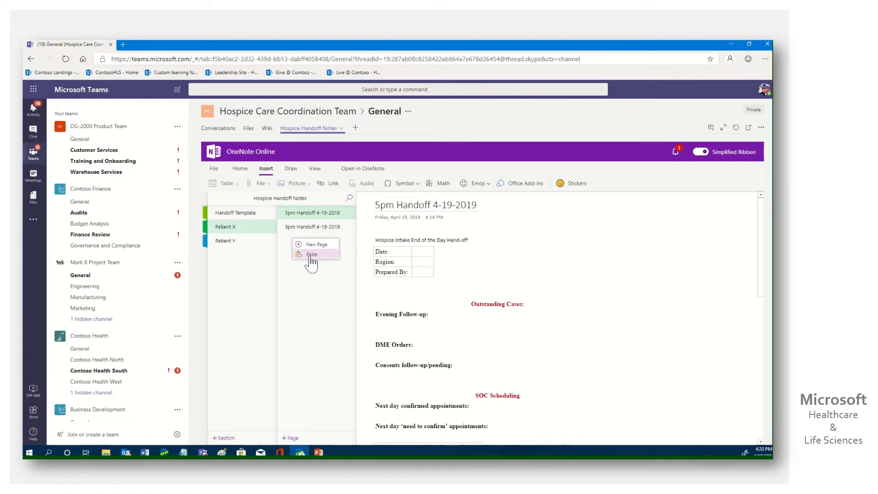
pyautogui.click(310, 258)
pyautogui.click(304, 241)
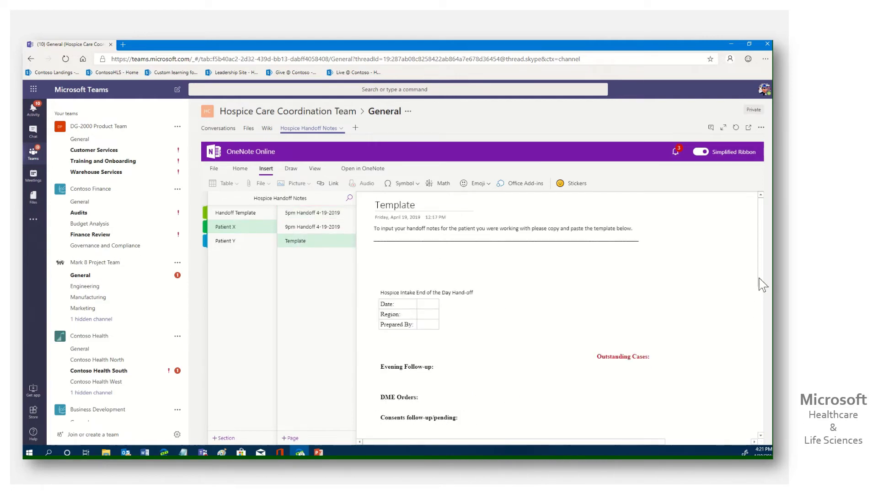
pyautogui.hotkey('ctrl', 'shift', 'g')
pyautogui.moveTo(762, 278); pyautogui.dragTo(620, 268)
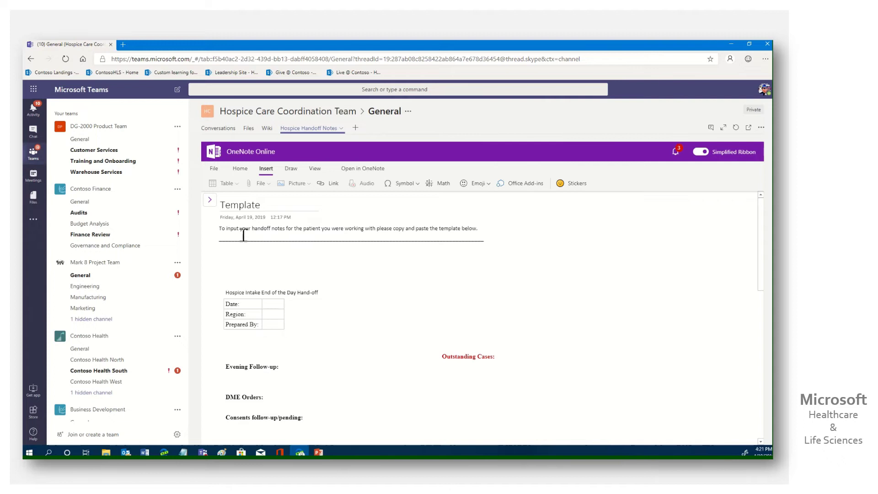
# - Try moving Handoff Template in the section list, visit its Template page, then return to Patient X
pyautogui.click(209, 199)
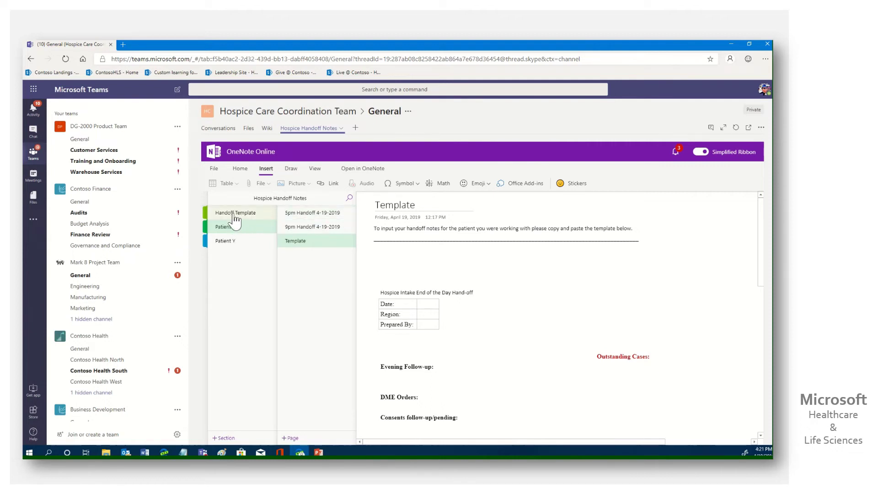
pyautogui.moveTo(251, 214)
pyautogui.mouseDown()
pyautogui.moveTo(249, 276)
pyautogui.moveTo(247, 224)
pyautogui.mouseUp()
pyautogui.click(250, 215)
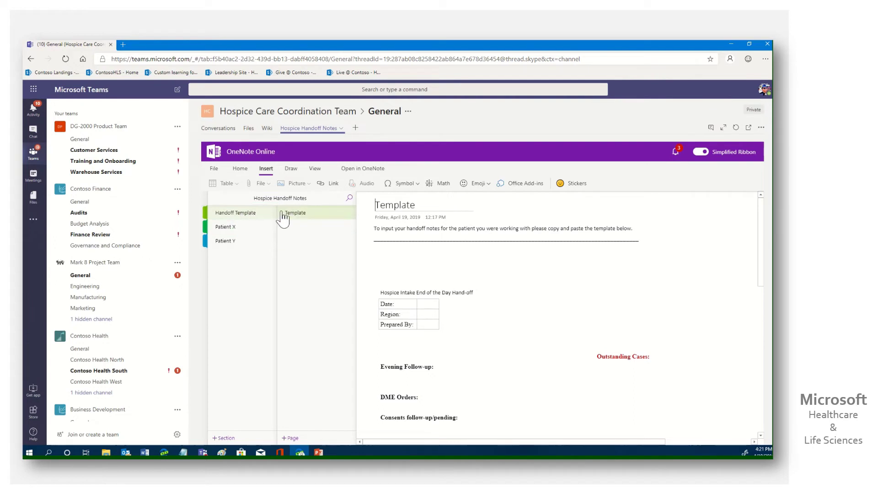
pyautogui.click(310, 222)
pyautogui.rightClick(311, 221)
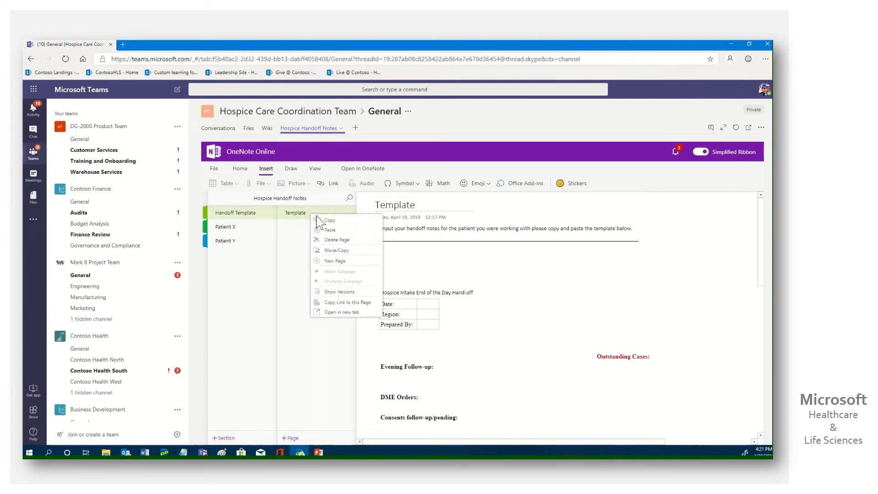
pyautogui.press('Escape')
pyautogui.click(245, 227)
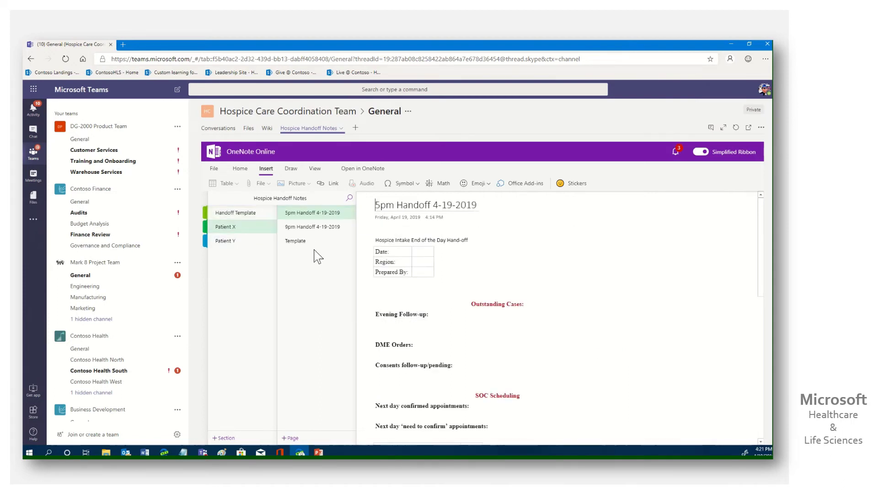